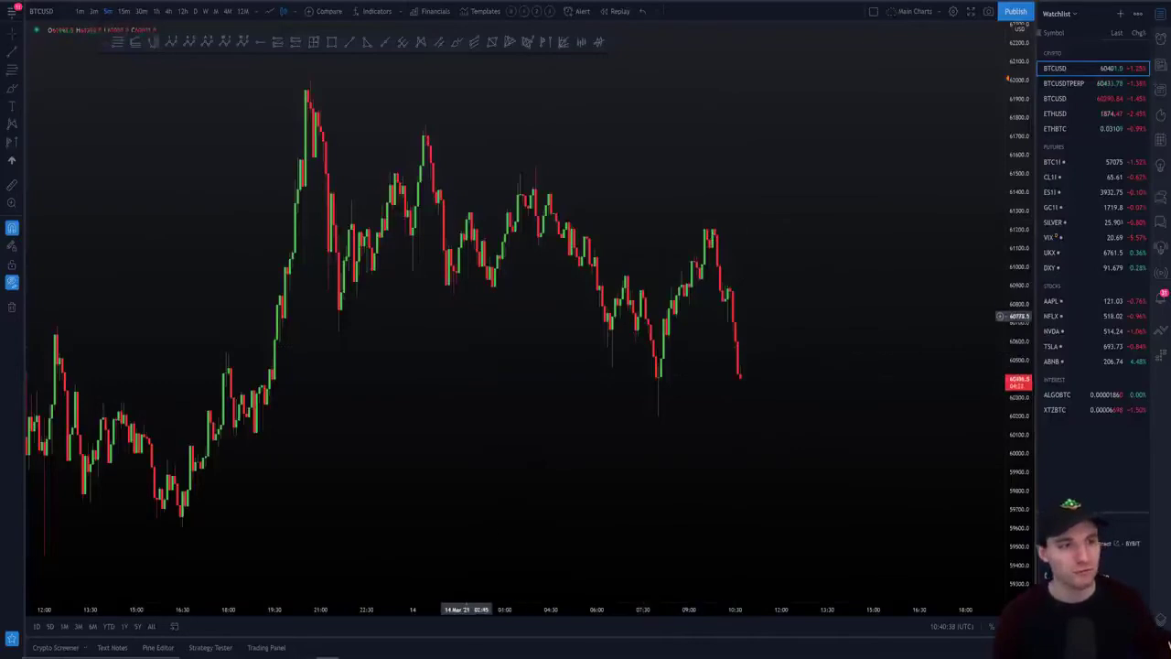
Unhide all chart drawings so the volume profile and red and yellow levels reappear, then switch to Discord
{"action": "left_click", "coordinate": [12, 284]}
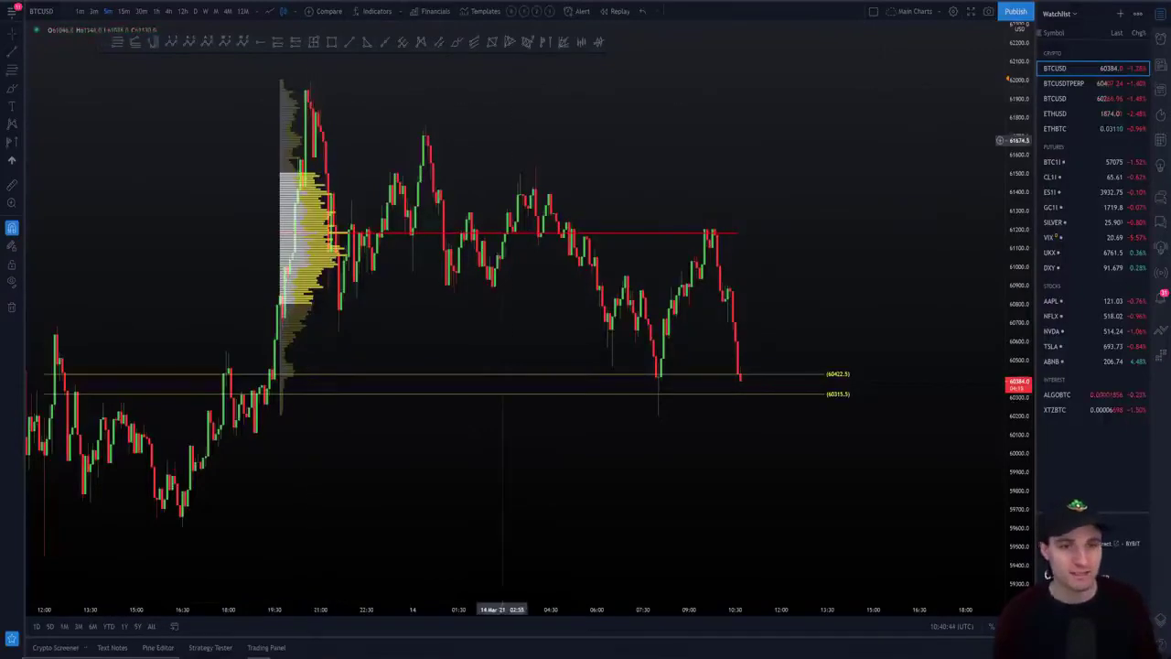
{"action": "key", "text": "alt+Tab"}
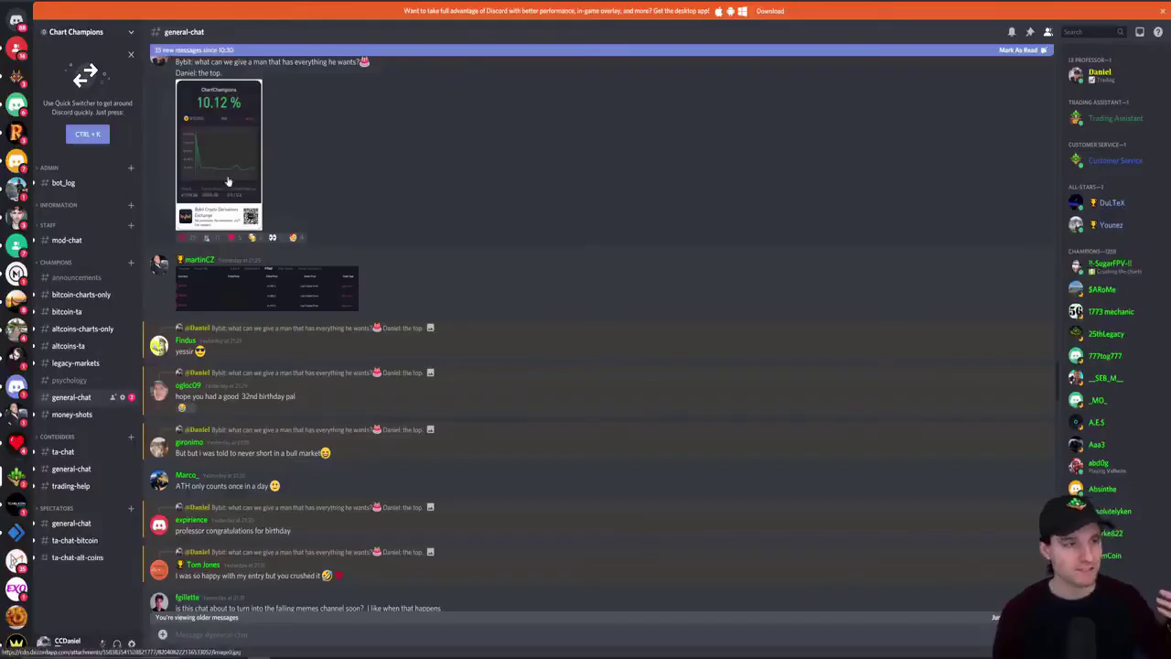
Preview and close the shared ROI card and filled-orders screenshots in the Discord chat
{"action": "left_click", "coordinate": [251, 187]}
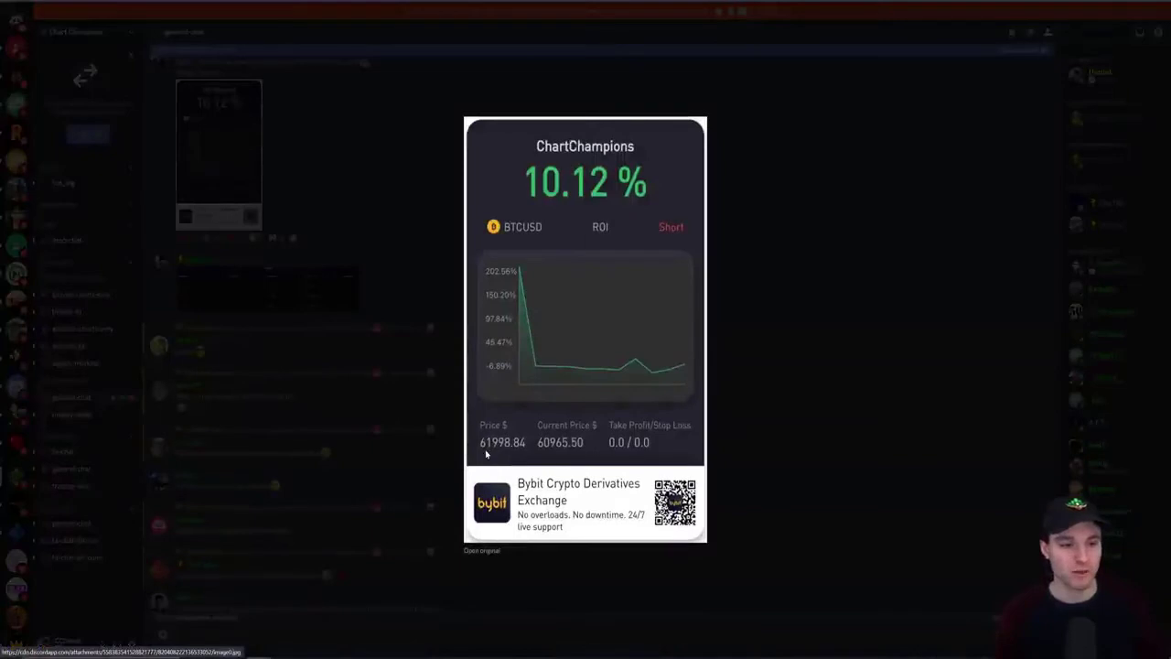
{"action": "left_click", "coordinate": [834, 343]}
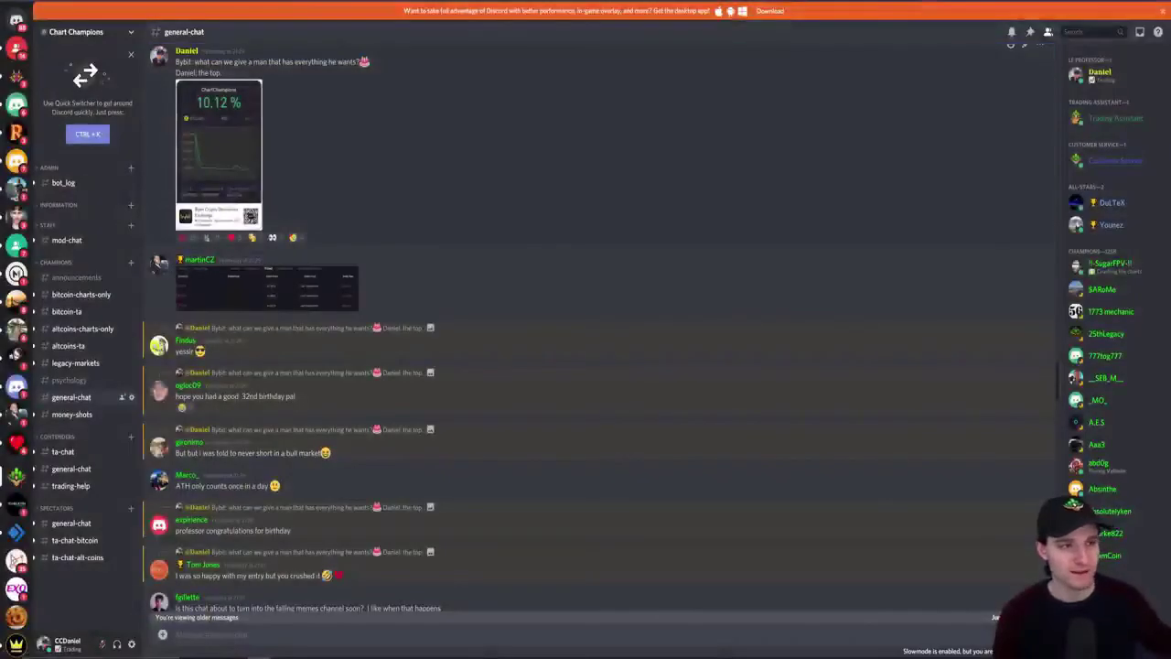
{"action": "left_click", "coordinate": [243, 173]}
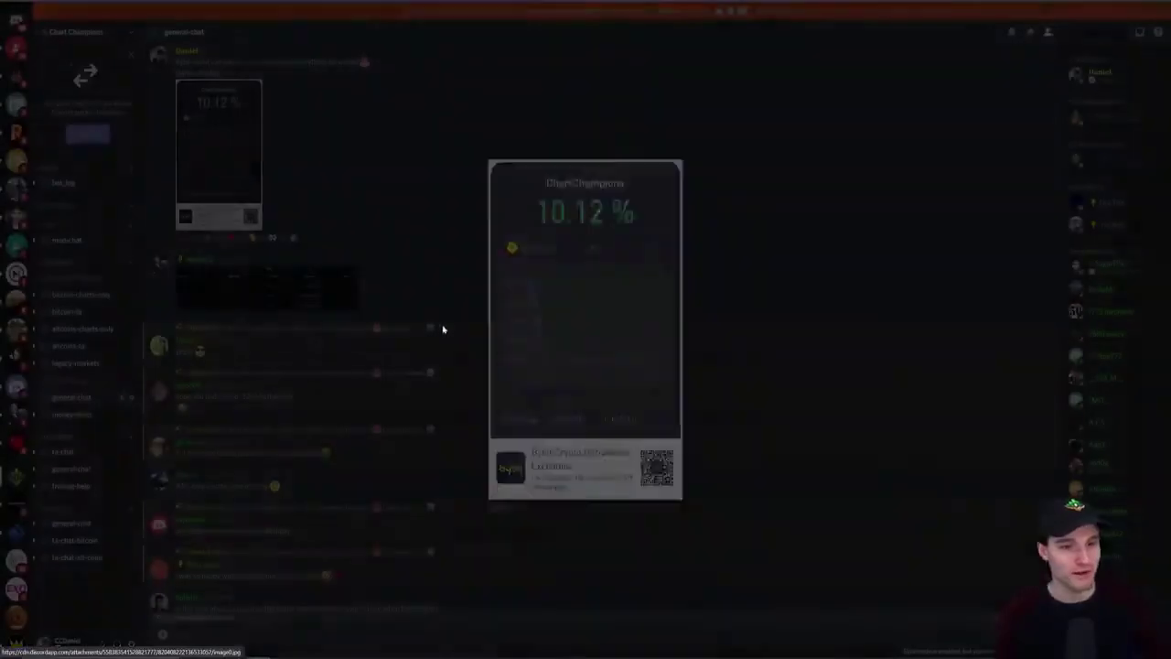
{"action": "left_click", "coordinate": [445, 329]}
{"action": "left_click", "coordinate": [267, 288]}
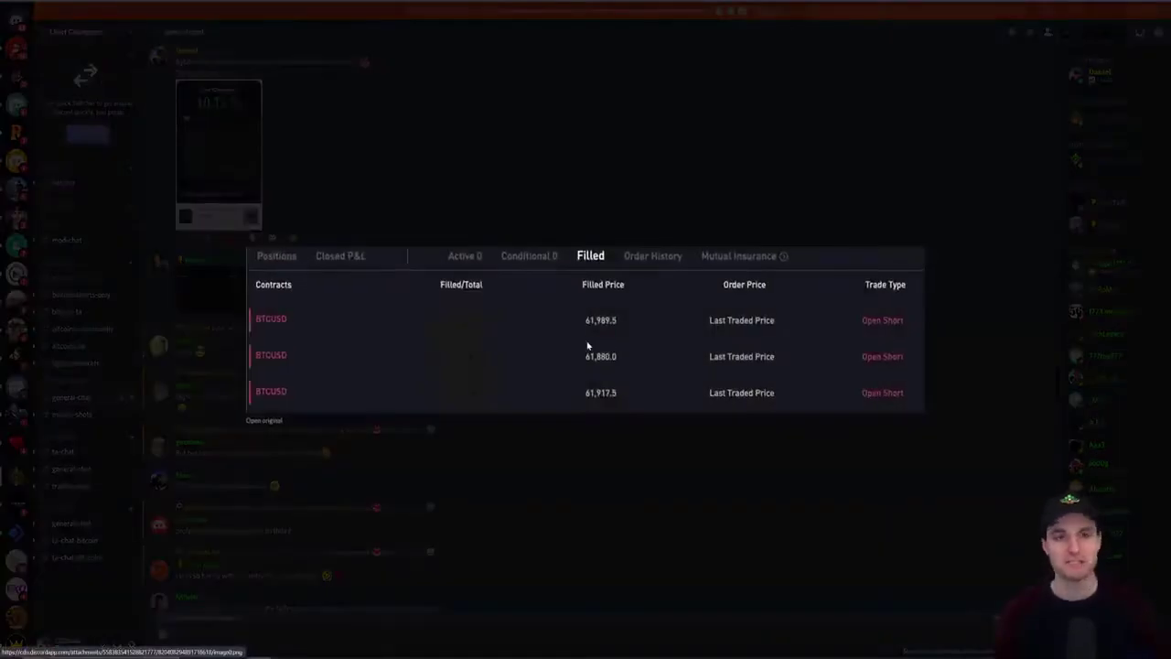
{"action": "left_click", "coordinate": [688, 469]}
{"action": "left_click", "coordinate": [218, 147]}
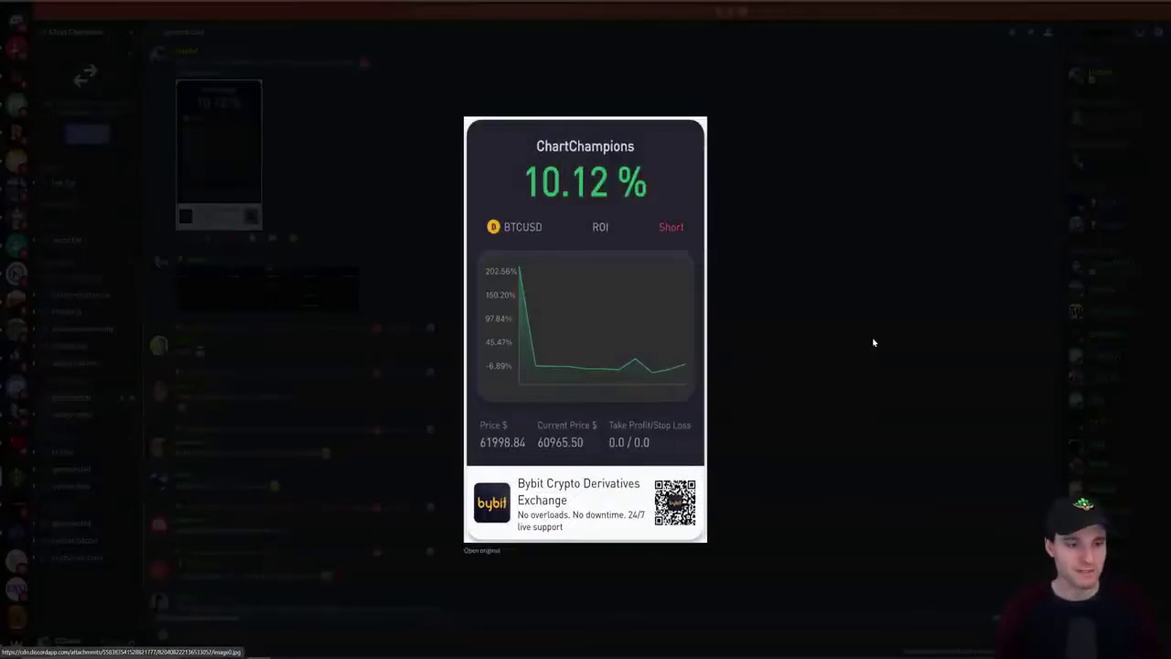
{"action": "left_click", "coordinate": [873, 342]}
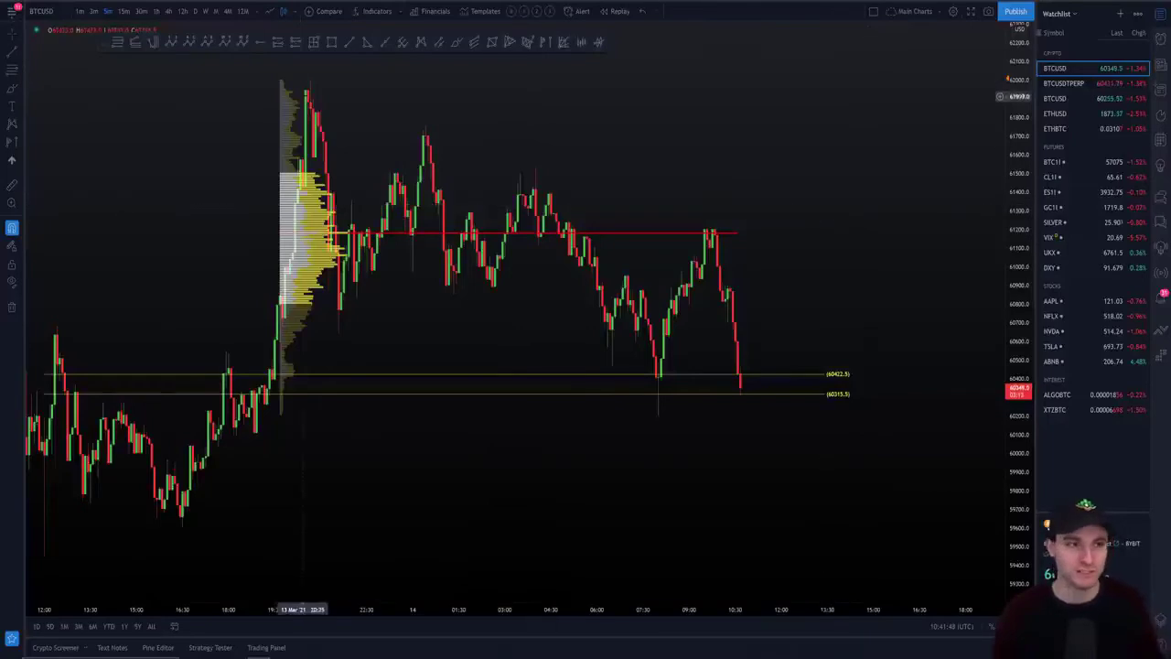
{"action": "key", "text": "alt+Tab"}
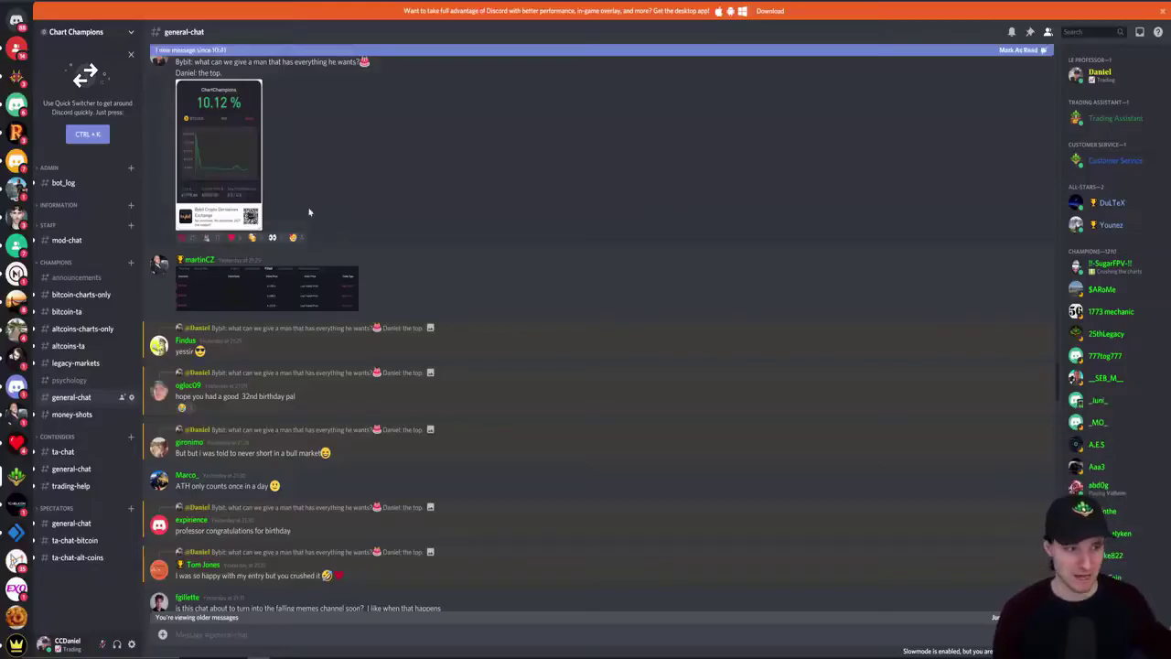
{"action": "left_click", "coordinate": [290, 292]}
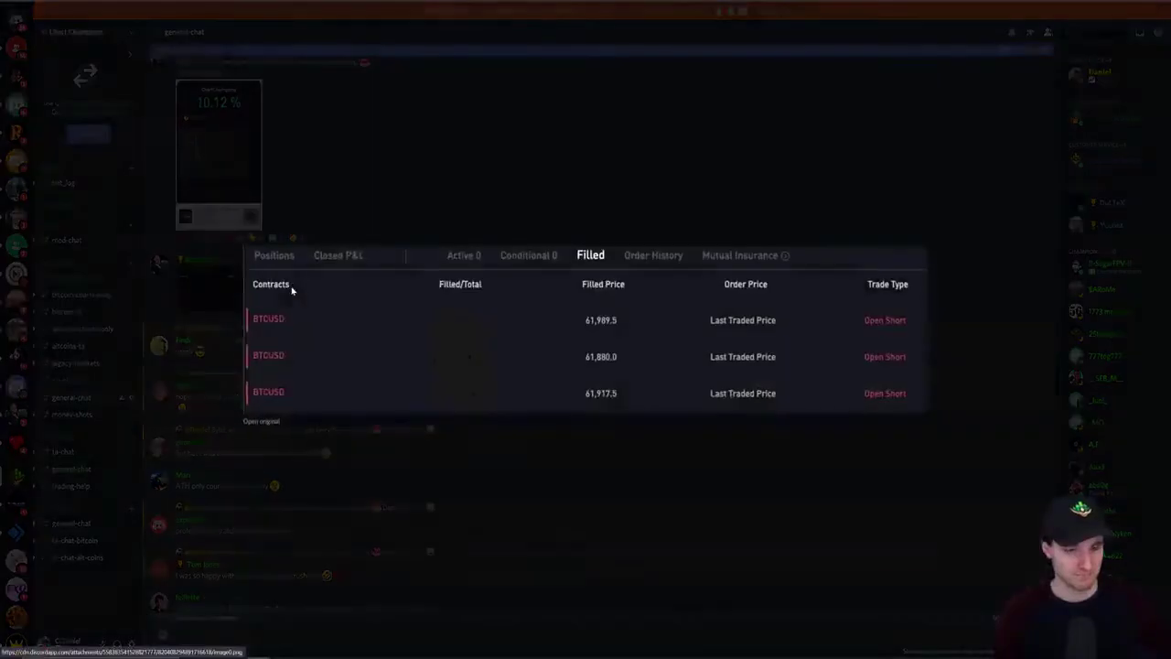
{"action": "left_click", "coordinate": [220, 131]}
{"action": "left_click", "coordinate": [221, 131]}
{"action": "left_click", "coordinate": [779, 273]}
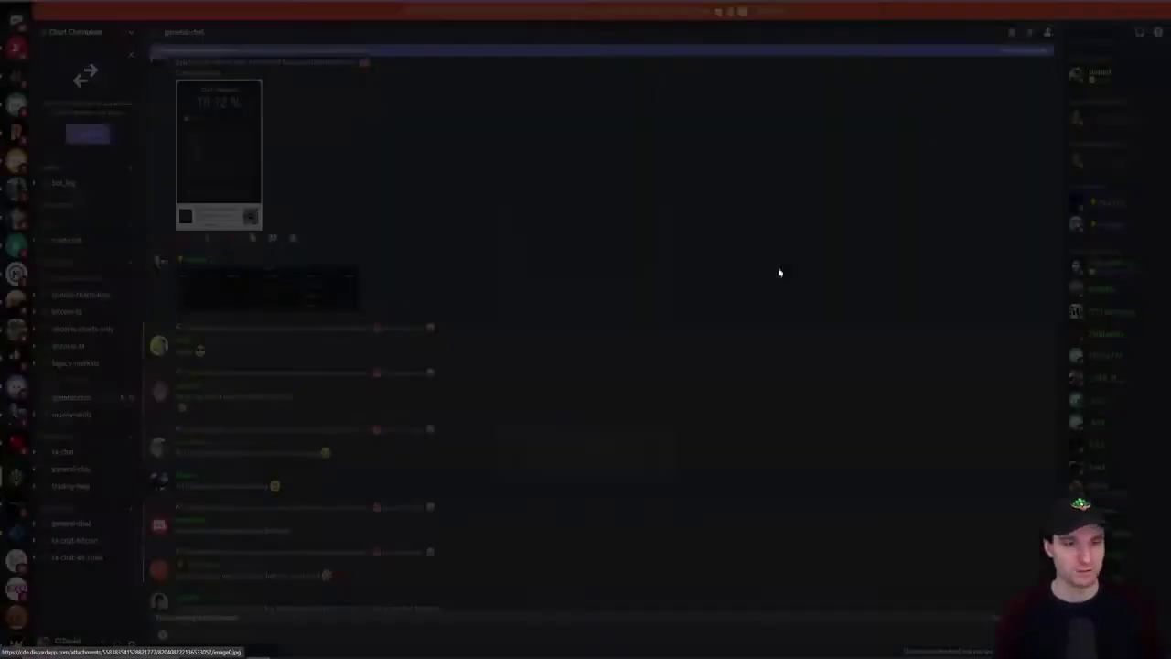
{"action": "key", "text": "alt+Tab"}
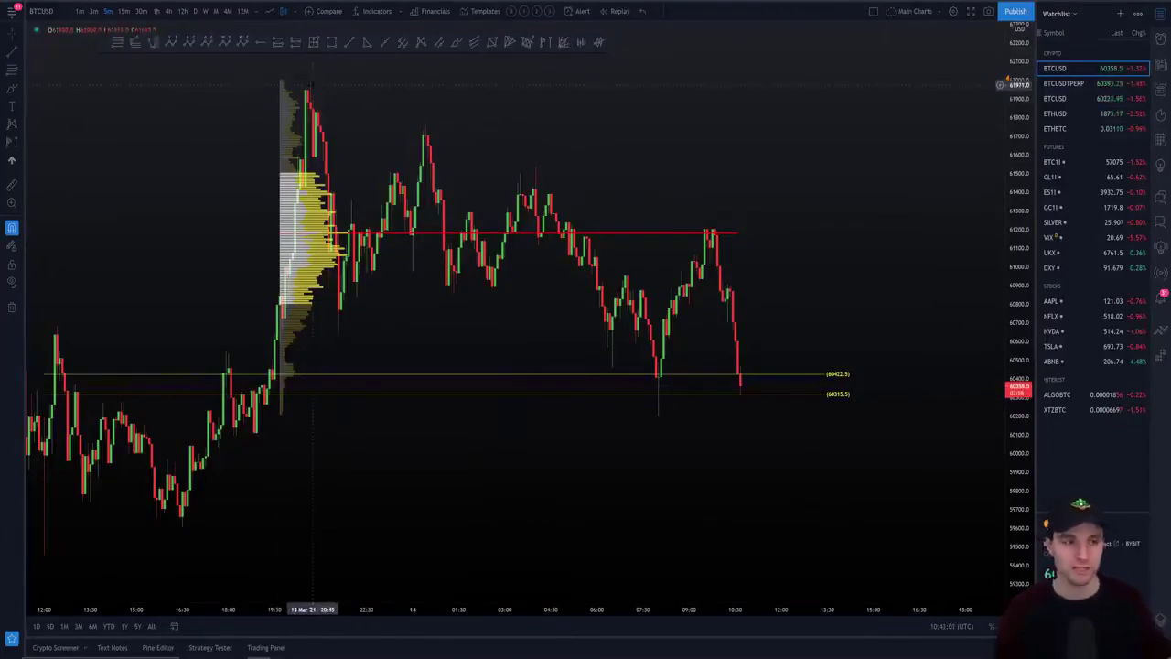
{"action": "left_click", "coordinate": [559, 374]}
{"action": "key", "text": "Delete"}
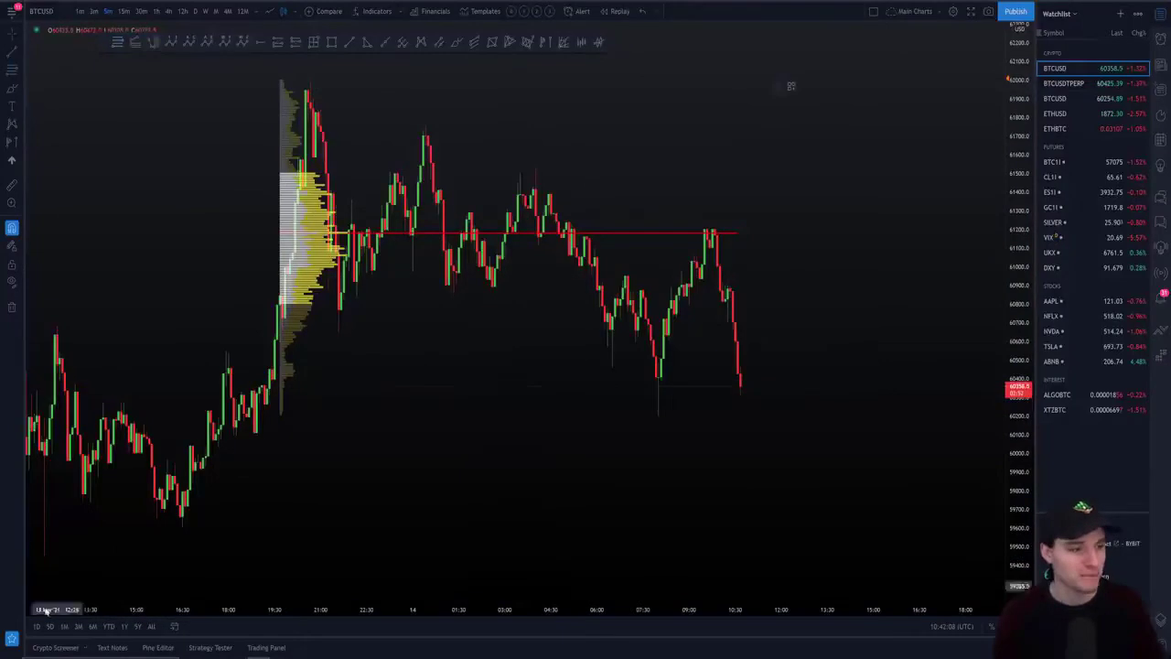
{"action": "key", "text": "ctrl+z"}
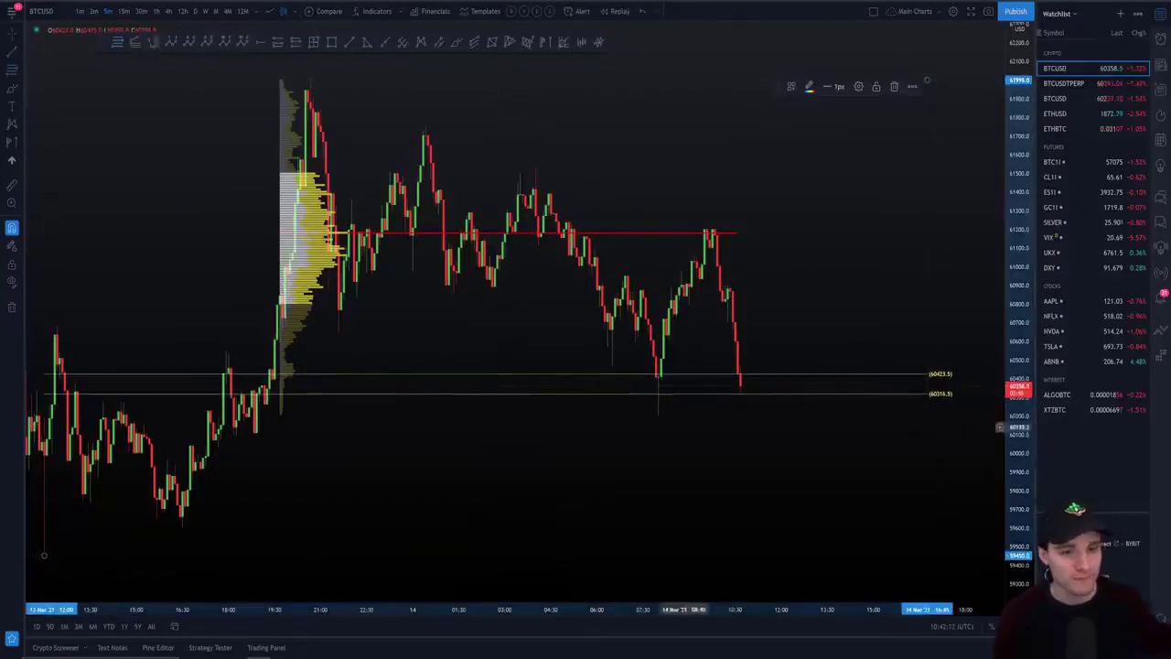
{"action": "left_click", "coordinate": [657, 393]}
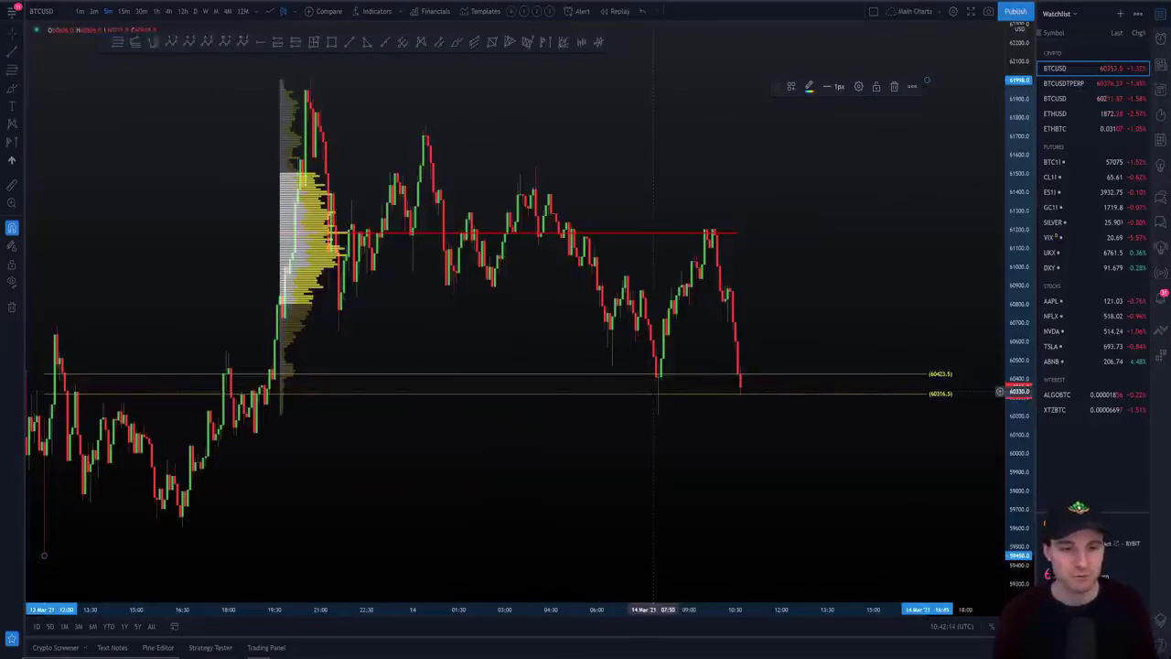
{"action": "left_click", "coordinate": [456, 42]}
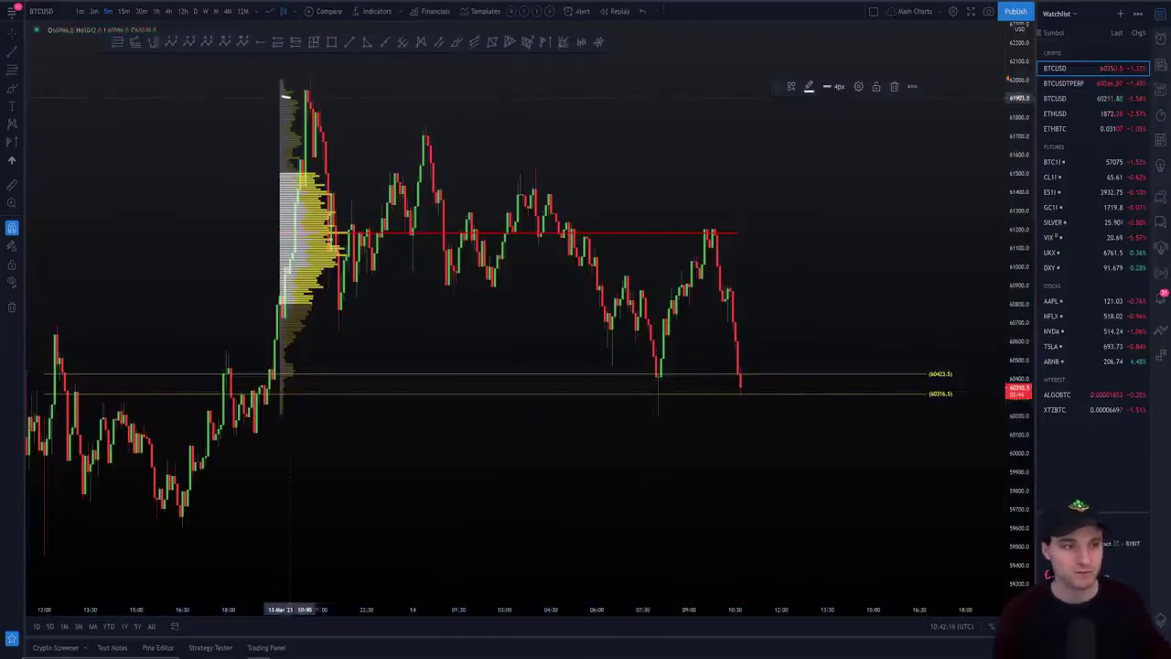
{"action": "mouse_move", "coordinate": [334, 98]}
{"action": "left_mouse_down"}
{"action": "mouse_move", "coordinate": [298, 71]}
{"action": "mouse_move", "coordinate": [310, 101]}
{"action": "left_mouse_up"}
{"action": "key", "text": "ctrl+Tab"}
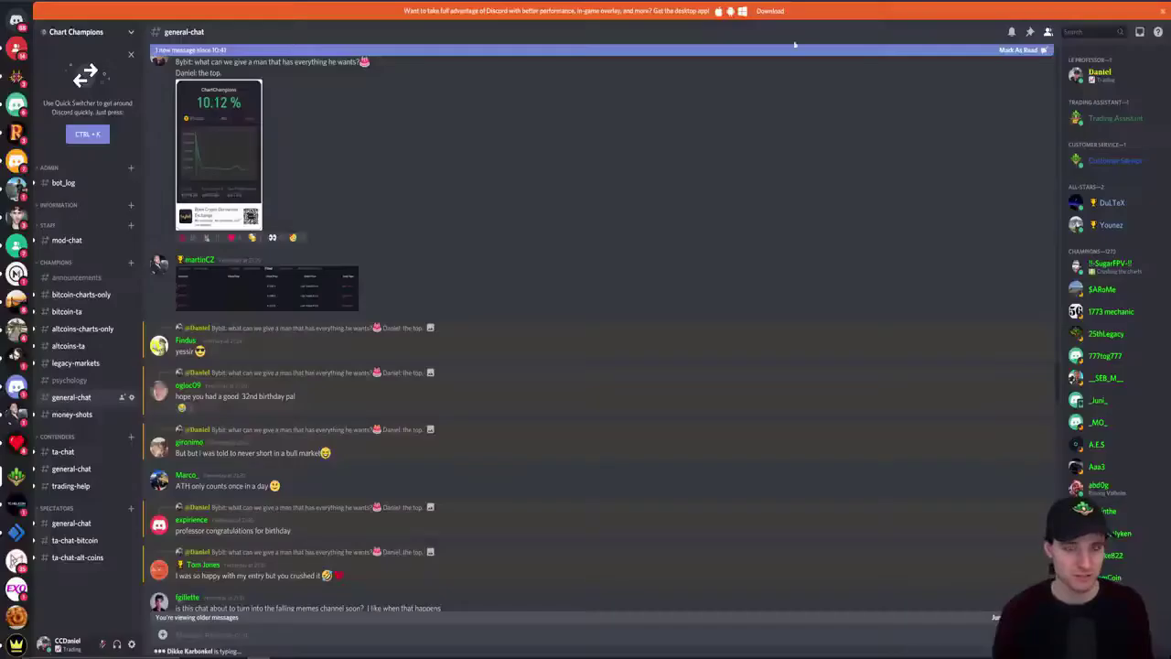
{"action": "left_click", "coordinate": [217, 134]}
{"action": "left_click", "coordinate": [847, 288]}
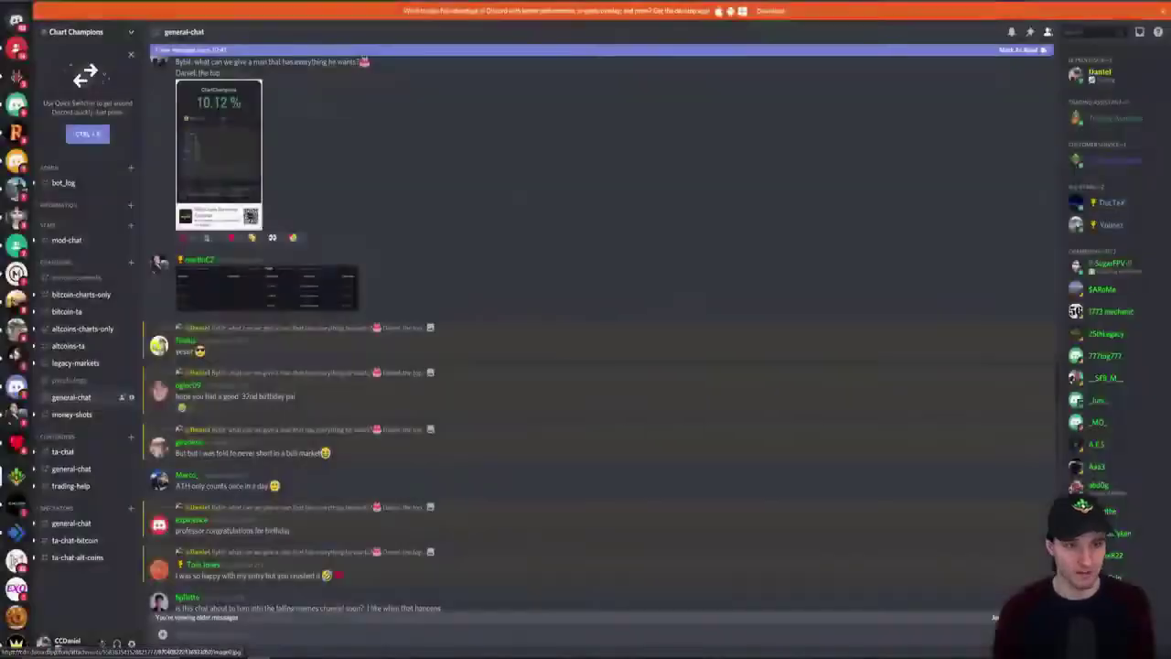
{"action": "key", "text": "ctrl+Tab"}
{"action": "mouse_move", "coordinate": [304, 83]}
{"action": "left_mouse_down"}
{"action": "mouse_move", "coordinate": [643, 400]}
{"action": "mouse_move", "coordinate": [669, 389]}
{"action": "mouse_move", "coordinate": [651, 373]}
{"action": "mouse_move", "coordinate": [640, 375]}
{"action": "mouse_move", "coordinate": [673, 407]}
{"action": "left_mouse_up"}
{"action": "key", "text": "Delete"}
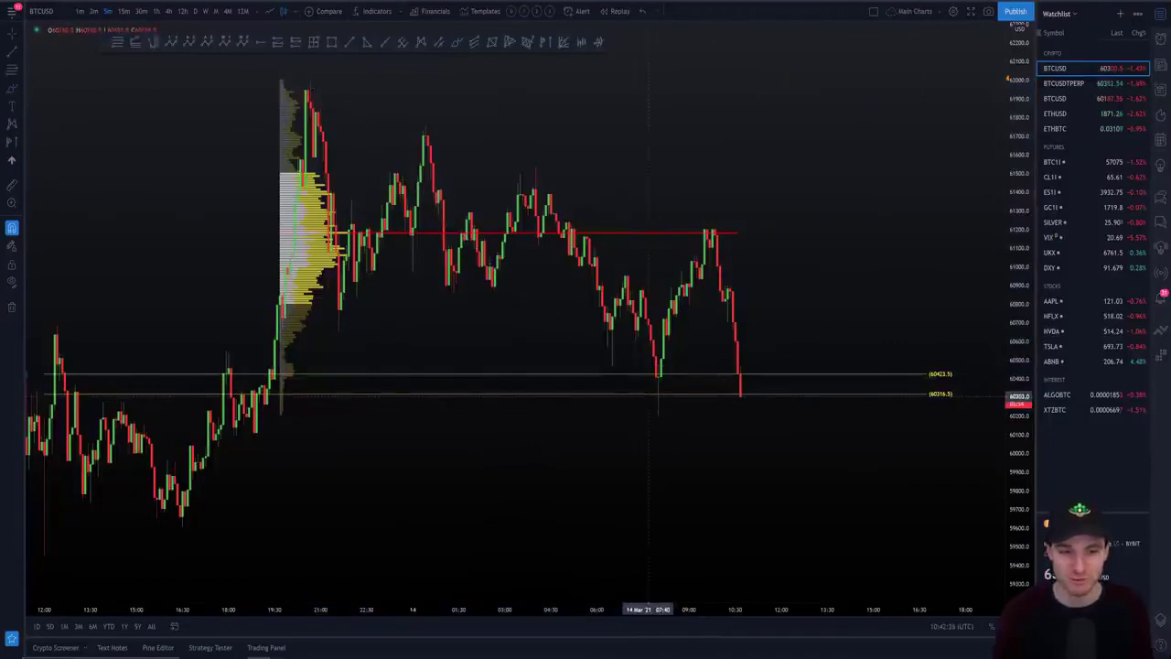
Brush a stroke from the low near the yellow levels up to the 61200 high, undoing a stray circle
{"action": "mouse_move", "coordinate": [648, 375]}
{"action": "left_mouse_down"}
{"action": "mouse_move", "coordinate": [671, 379]}
{"action": "mouse_move", "coordinate": [642, 386]}
{"action": "mouse_move", "coordinate": [665, 365]}
{"action": "mouse_move", "coordinate": [646, 376]}
{"action": "mouse_move", "coordinate": [681, 376]}
{"action": "mouse_move", "coordinate": [660, 358]}
{"action": "left_mouse_up"}
{"action": "key", "text": "ctrl+z"}
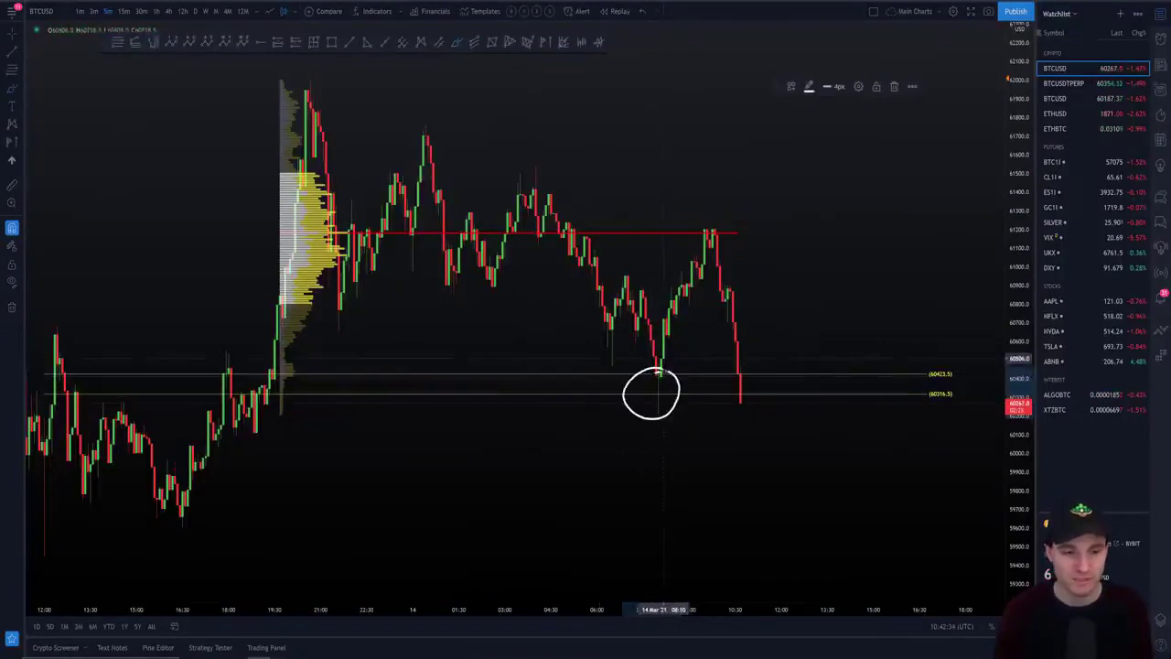
{"action": "left_click_drag", "start_coordinate": [653, 405], "coordinate": [709, 234]}
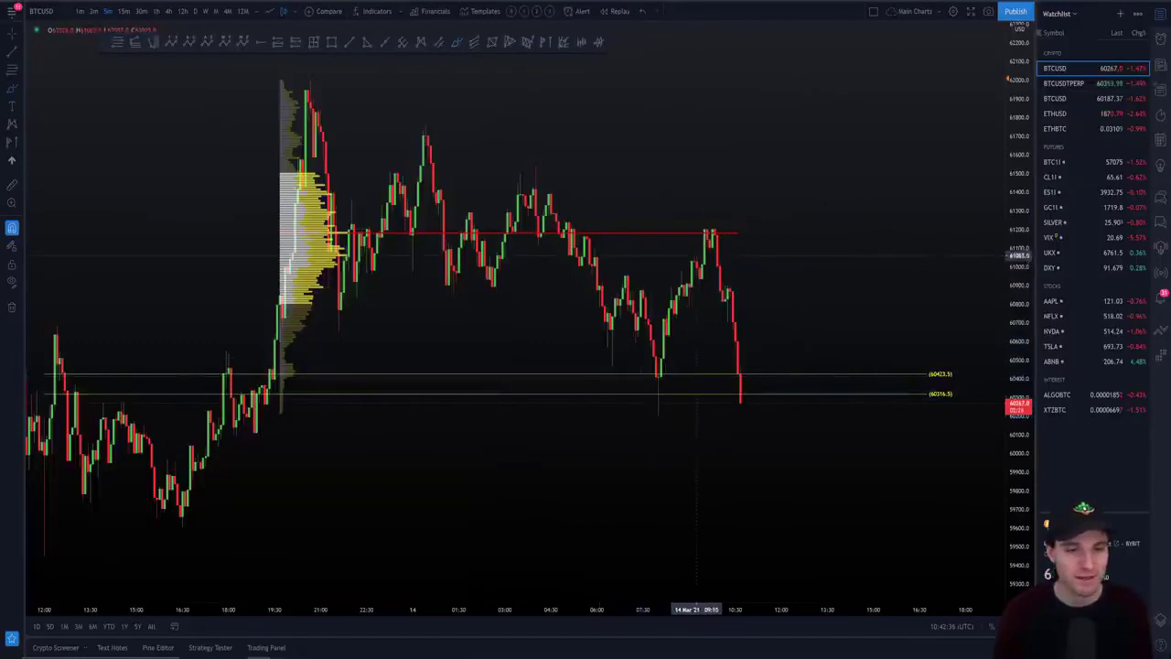
Add brush marks at the volume profile top, the low near 60400, and the 61200 high
{"action": "mouse_move", "coordinate": [287, 95]}
{"action": "left_mouse_down"}
{"action": "mouse_move", "coordinate": [301, 102]}
{"action": "mouse_move", "coordinate": [297, 87]}
{"action": "left_mouse_up"}
{"action": "mouse_move", "coordinate": [679, 368]}
{"action": "left_mouse_down"}
{"action": "mouse_move", "coordinate": [640, 413]}
{"action": "mouse_move", "coordinate": [663, 368]}
{"action": "left_mouse_up"}
{"action": "mouse_move", "coordinate": [700, 243]}
{"action": "left_mouse_down"}
{"action": "mouse_move", "coordinate": [712, 229]}
{"action": "mouse_move", "coordinate": [713, 249]}
{"action": "left_mouse_up"}
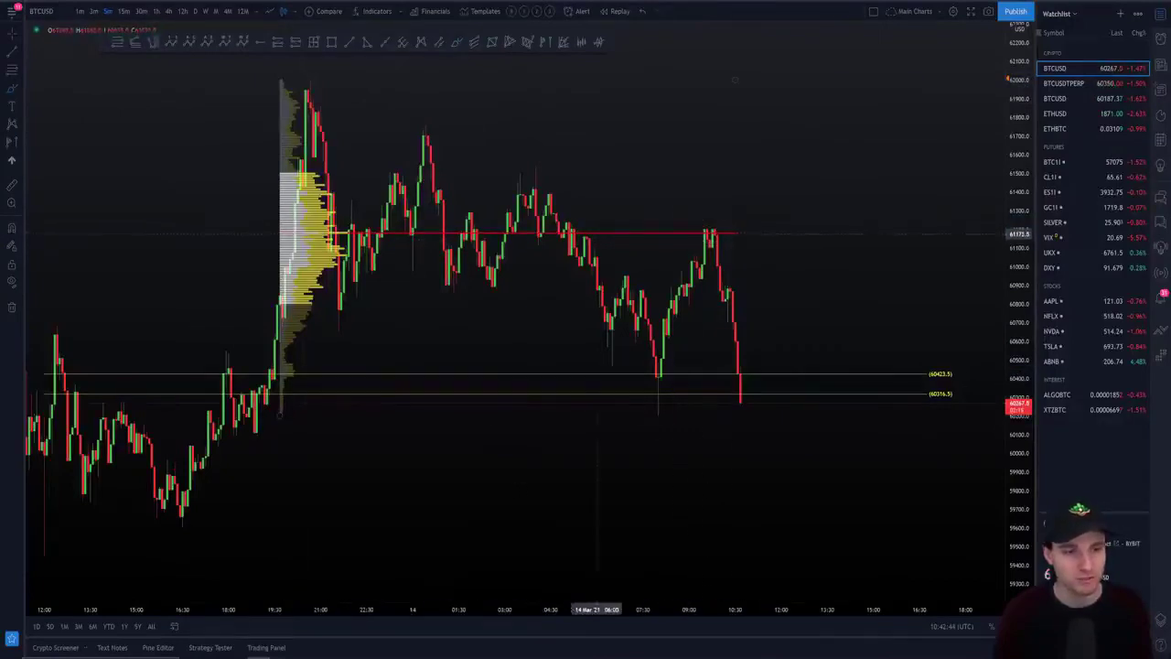
{"action": "mouse_move", "coordinate": [682, 236]}
{"action": "left_mouse_down"}
{"action": "mouse_move", "coordinate": [711, 245]}
{"action": "mouse_move", "coordinate": [743, 233]}
{"action": "mouse_move", "coordinate": [672, 217]}
{"action": "mouse_move", "coordinate": [706, 245]}
{"action": "mouse_move", "coordinate": [732, 240]}
{"action": "mouse_move", "coordinate": [729, 225]}
{"action": "mouse_move", "coordinate": [721, 252]}
{"action": "mouse_move", "coordinate": [750, 407]}
{"action": "left_mouse_up"}
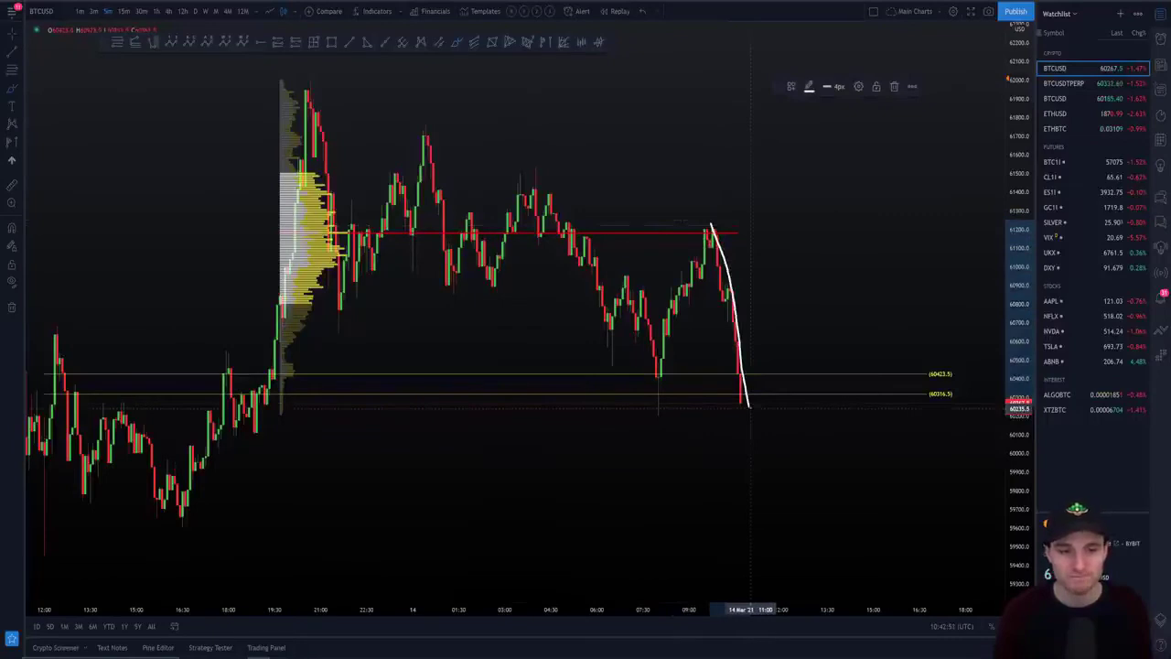